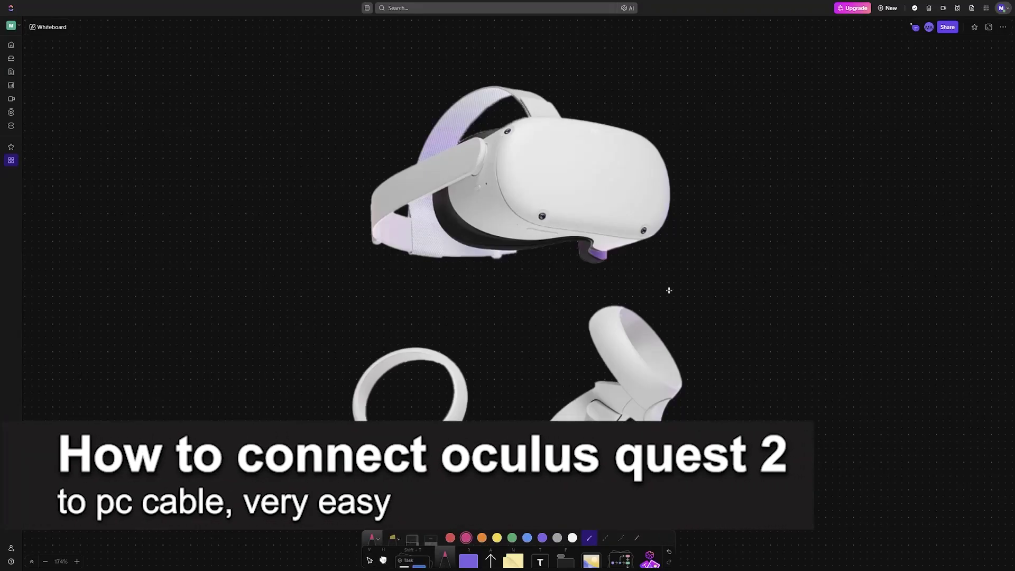
Step: Draw a pink curved arrow between the headset and PC, then write and underline 'OQ2'
mouse_move(672, 287)
mouse_down()
mouse_move(781, 257)
mouse_move(785, 208)
mouse_move(821, 226)
mouse_up()
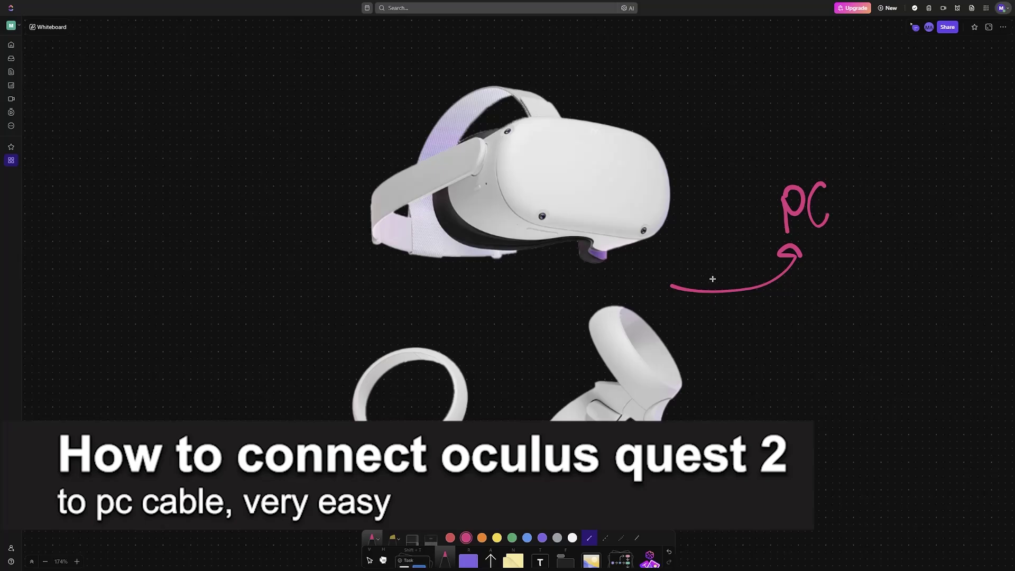
drag(673, 296, 679, 276)
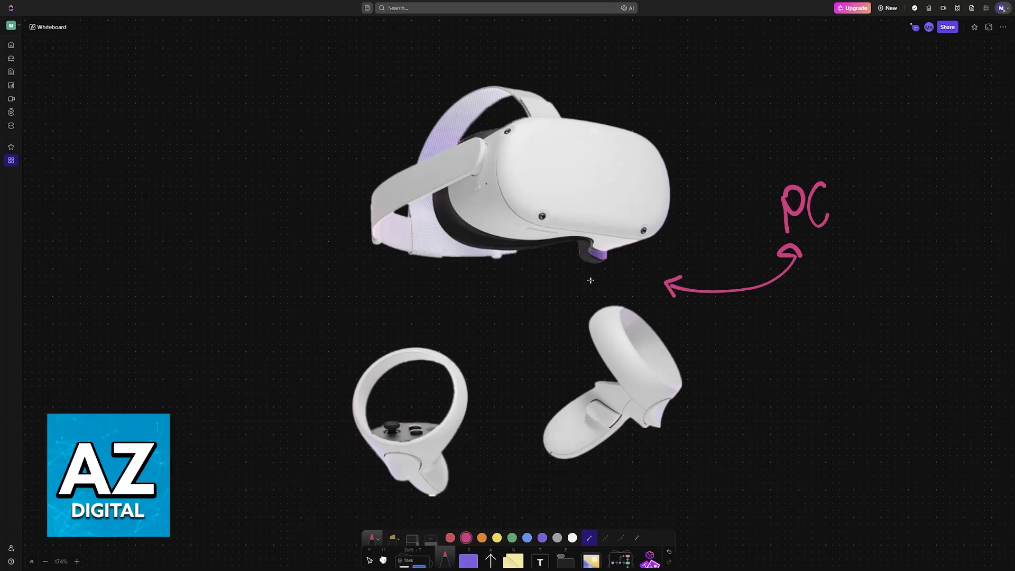
mouse_move(589, 280)
mouse_down()
mouse_move(595, 264)
mouse_move(611, 291)
mouse_move(619, 265)
mouse_move(632, 298)
mouse_move(660, 296)
mouse_up()
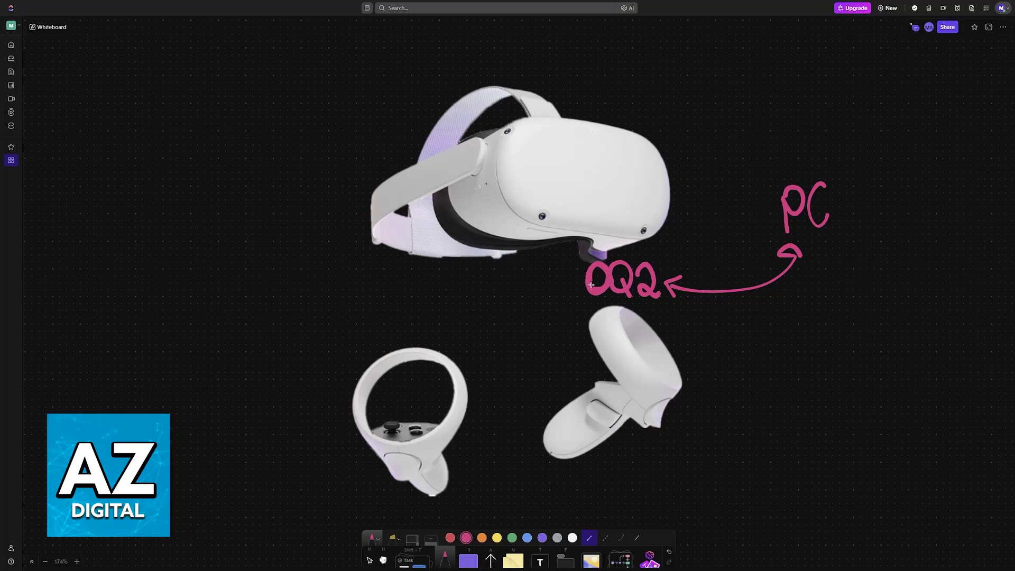
drag(572, 300, 674, 301)
Step: Fill in and thicken both arrowheads, near PC and beside OQ2
drag(803, 259, 787, 252)
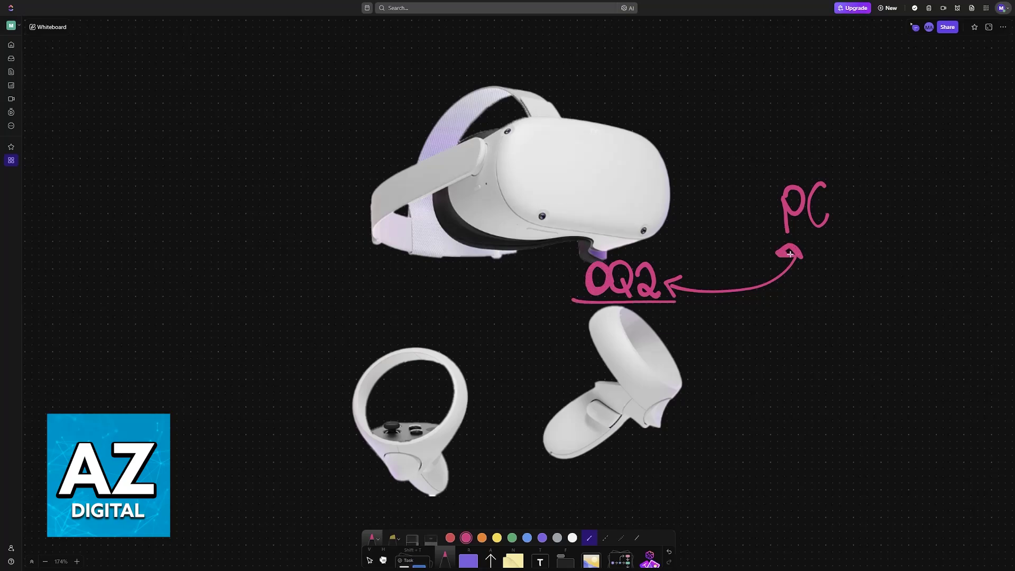
drag(675, 295, 669, 283)
drag(784, 261, 779, 256)
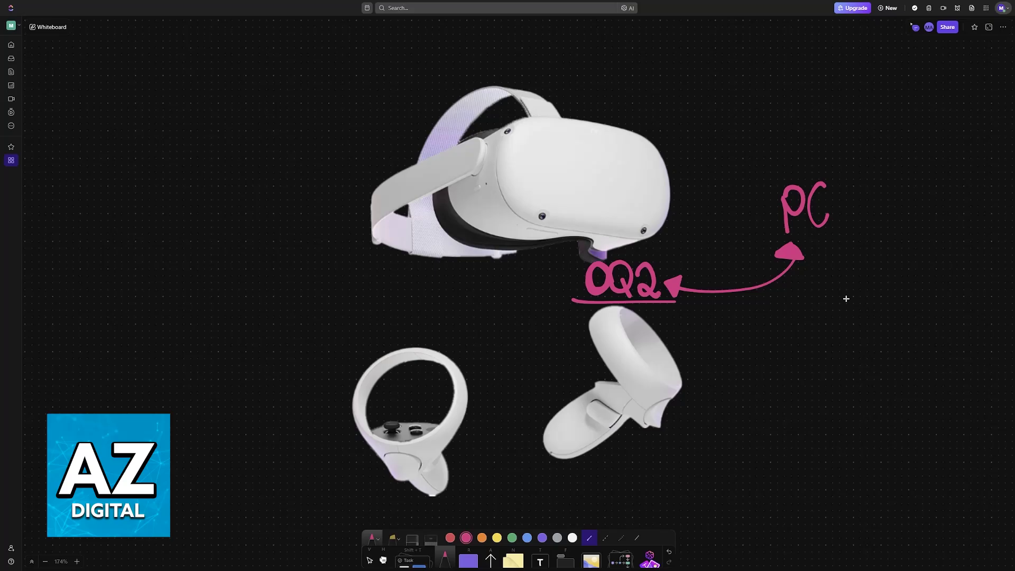
Step: Switch to the PC requirements article and dismiss its feedback survey
key(ctrl+Tab)
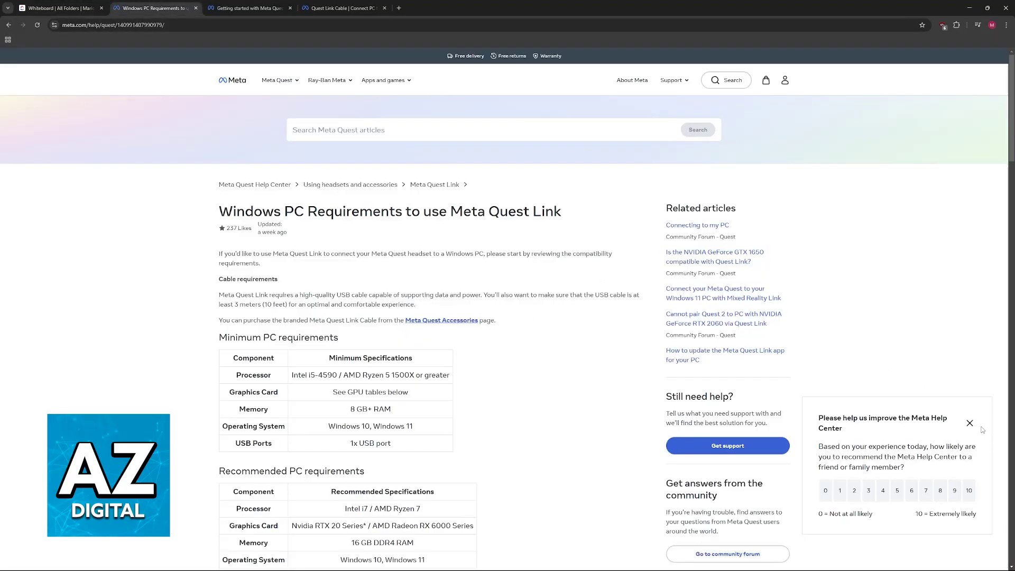
click(969, 423)
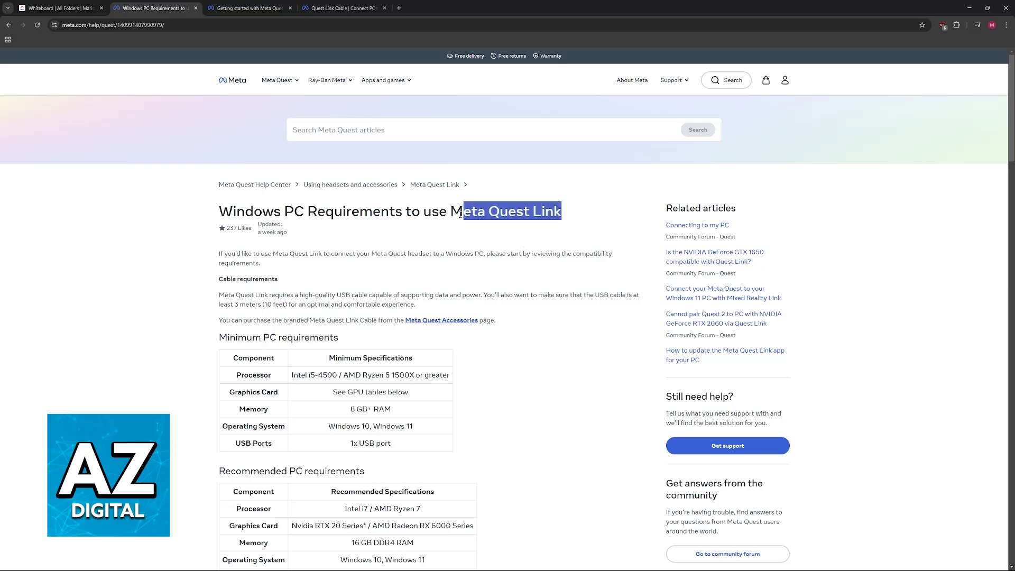
drag(567, 216, 449, 212)
click(412, 230)
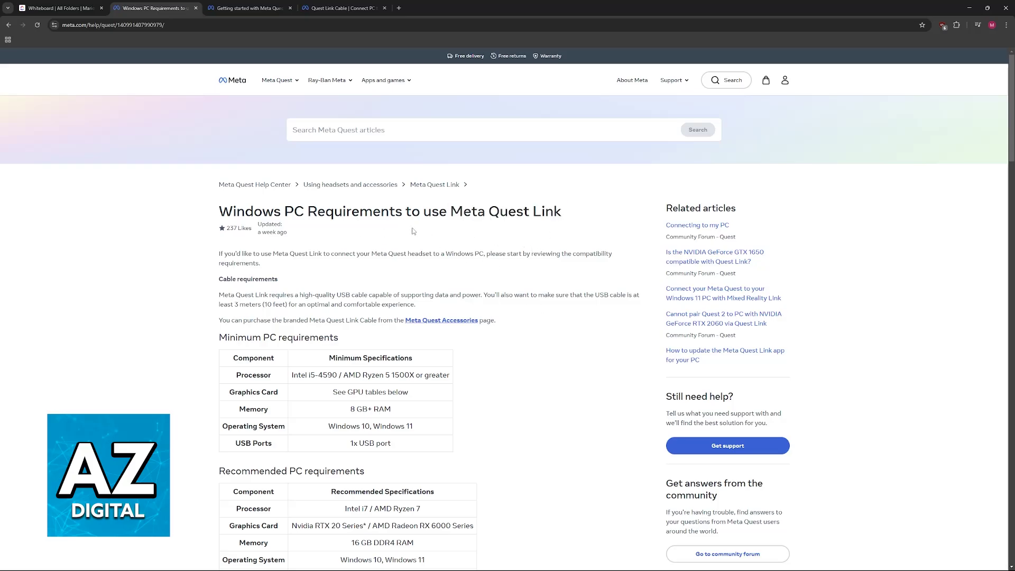
scroll(301, 275, down, 2)
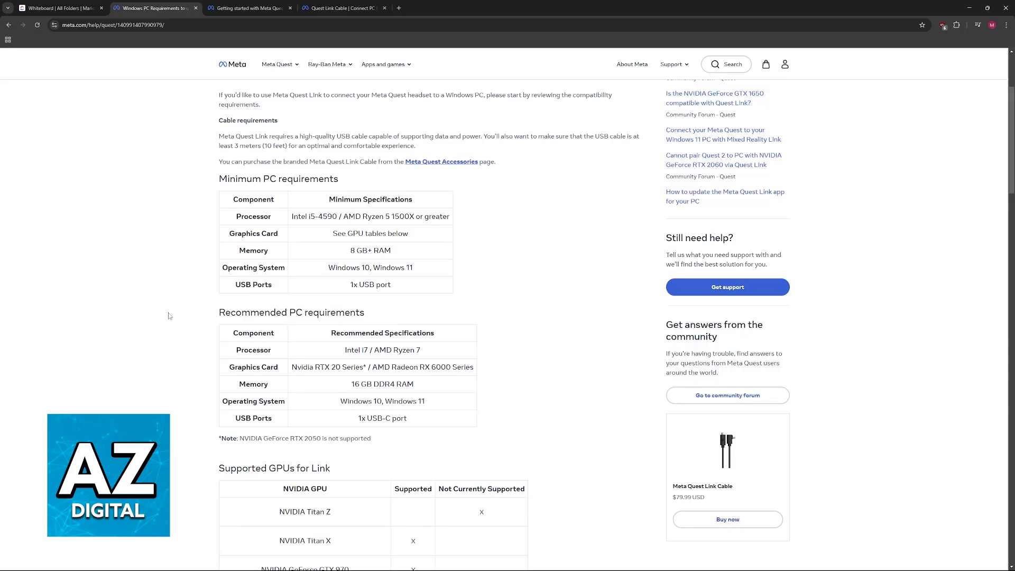
scroll(179, 289, up, 1)
drag(219, 132, 564, 135)
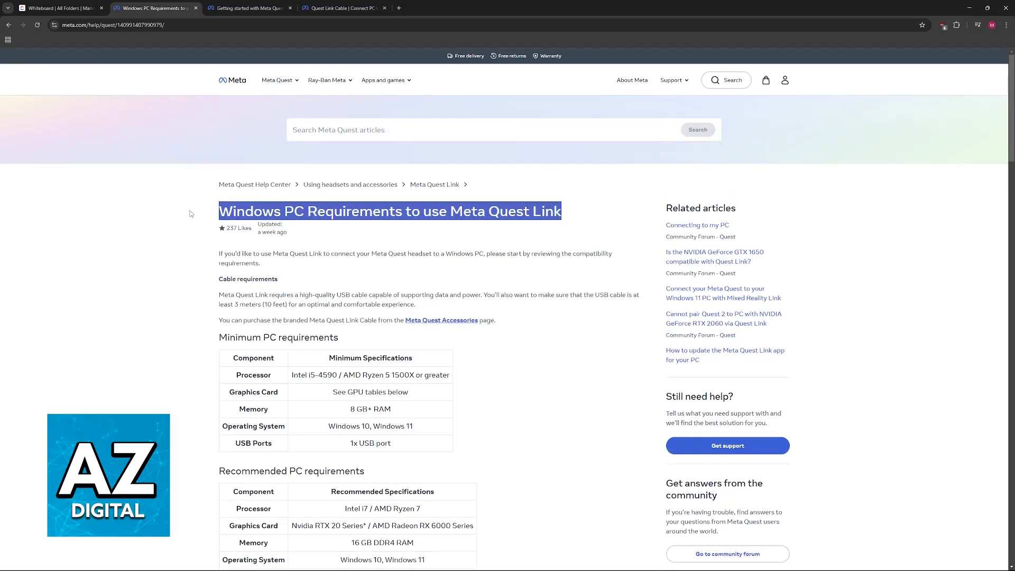
scroll(183, 234, down, 3)
scroll(184, 234, down, 1)
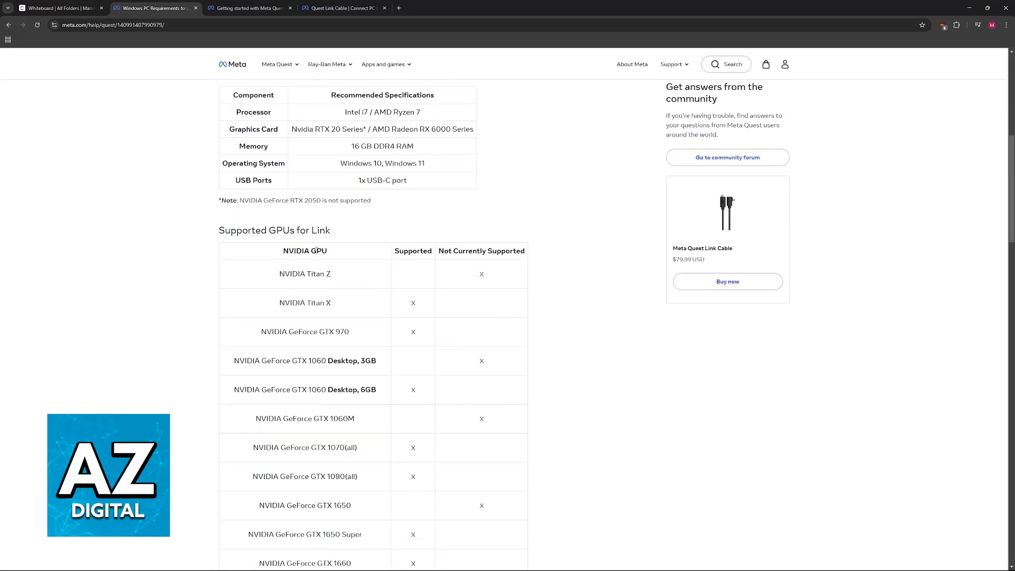
scroll(431, 274, down, 2)
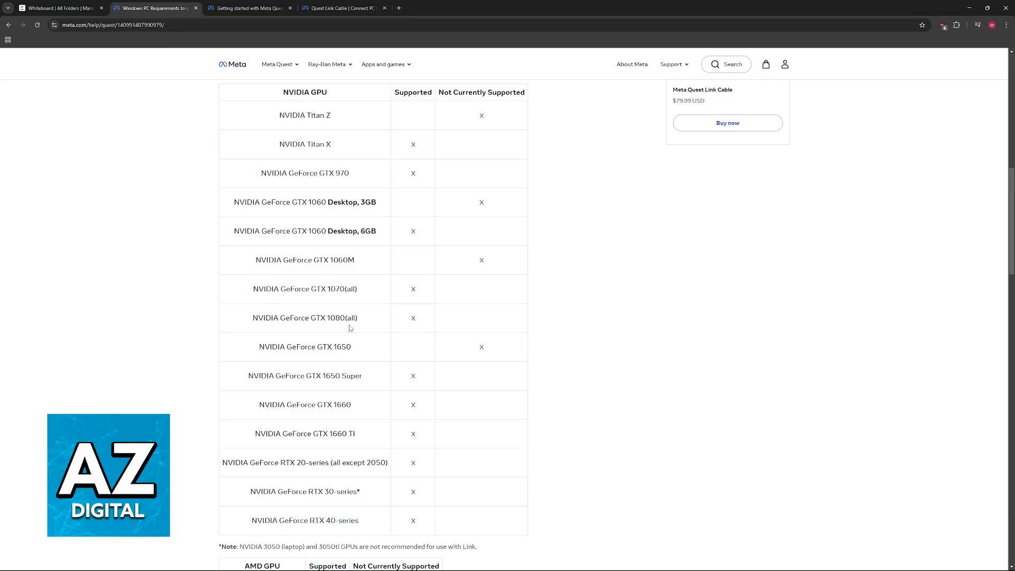
scroll(481, 262, down, 1)
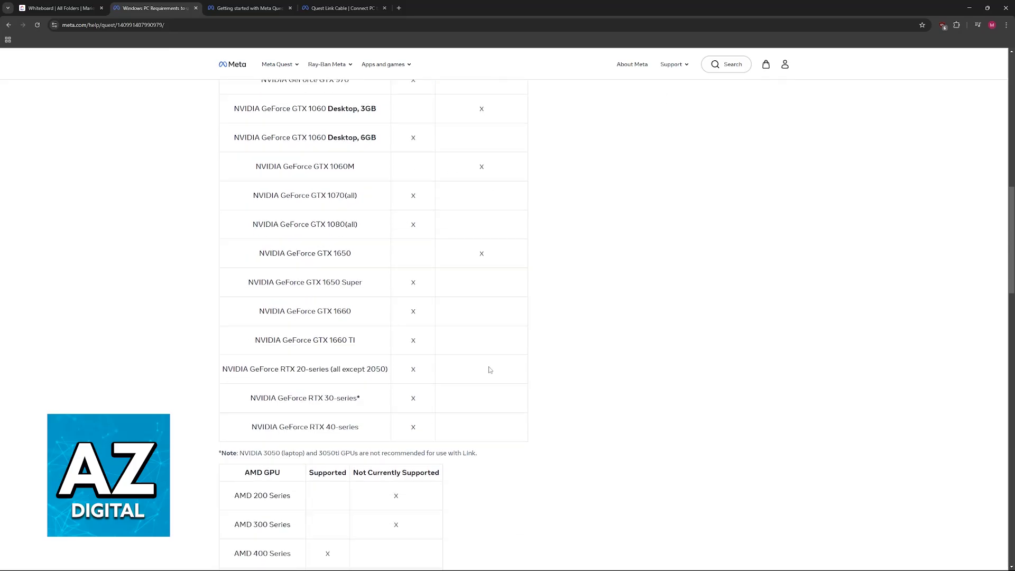
scroll(439, 352, down, 2)
scroll(393, 321, down, 2)
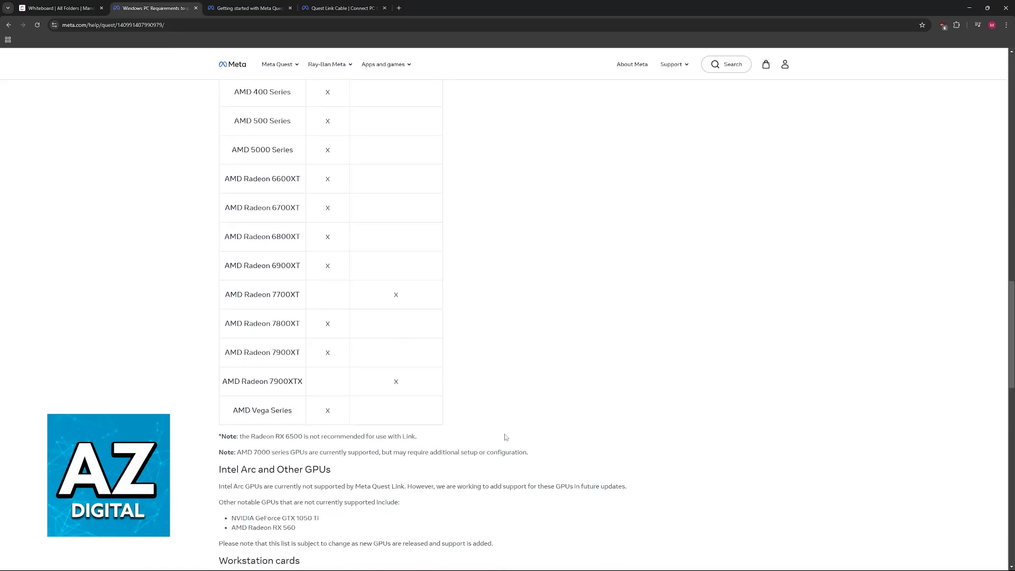
scroll(523, 441, up, 2)
scroll(537, 452, down, 1)
scroll(536, 442, down, 1)
scroll(587, 417, down, 2)
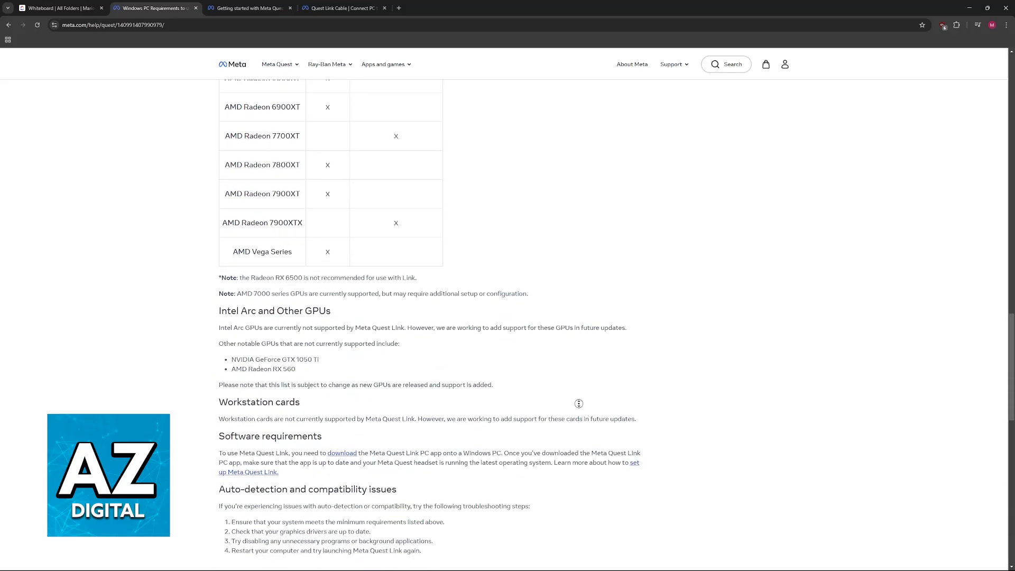
scroll(516, 278, up, 15)
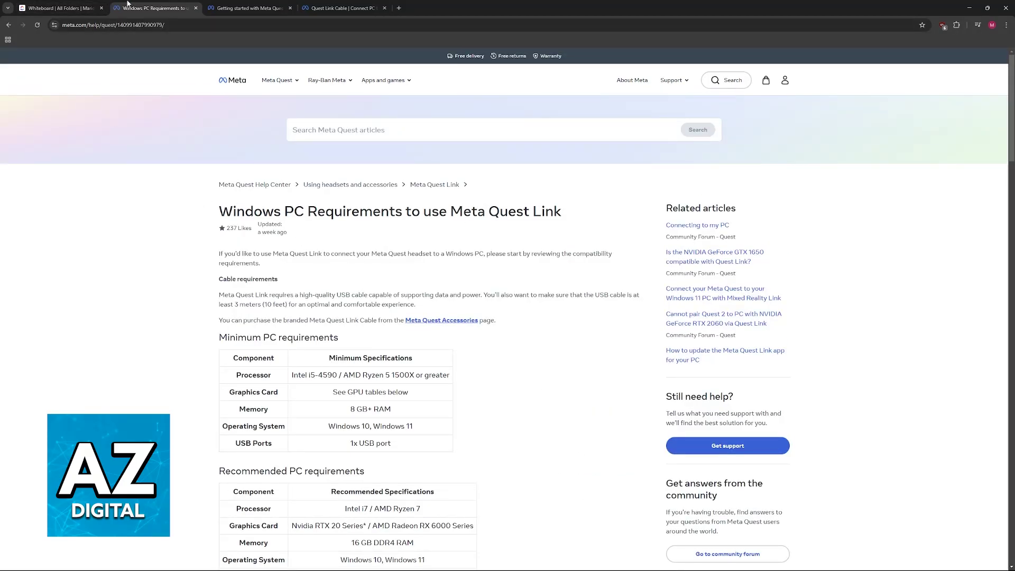
Step: Circle the Oculus Link cable box on the whiteboard and go to the Meta Quest Link page
click(63, 8)
scroll(693, 442, down, 10)
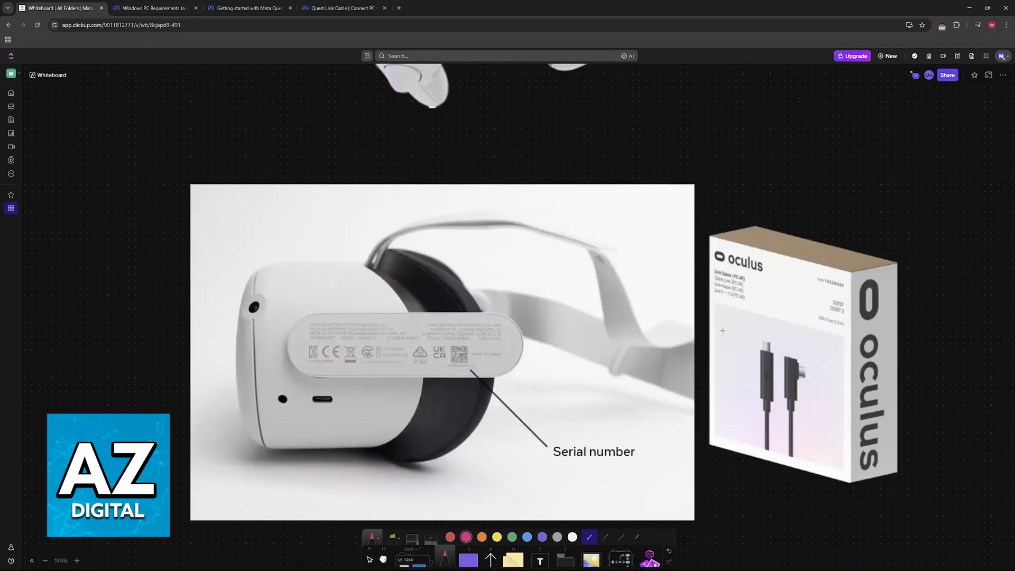
drag(693, 441, 693, 392)
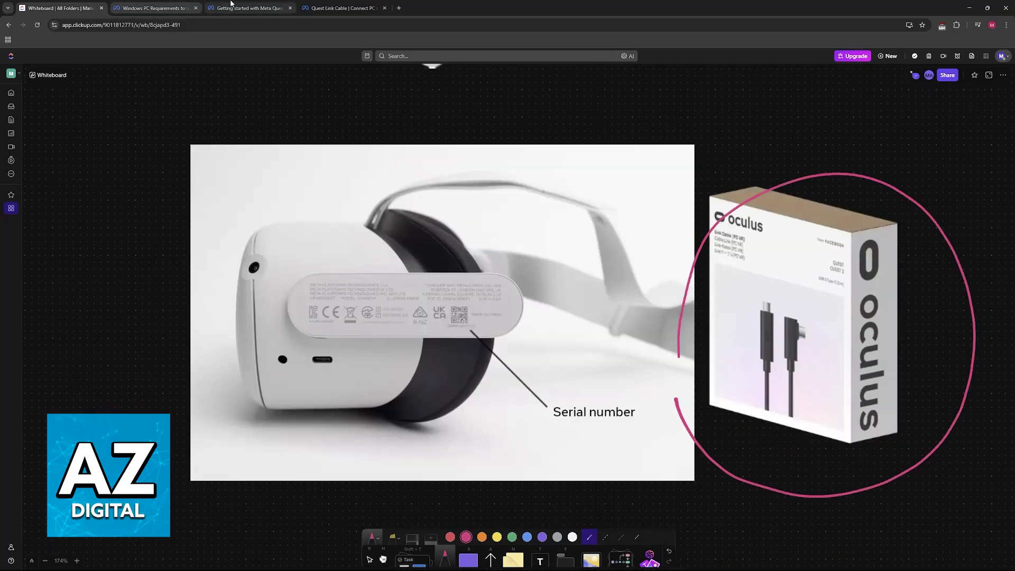
click(246, 8)
Step: Highlight the Meta Quest Link heading, return to the page top, and switch to the Quest Link Cable page
drag(229, 190, 415, 204)
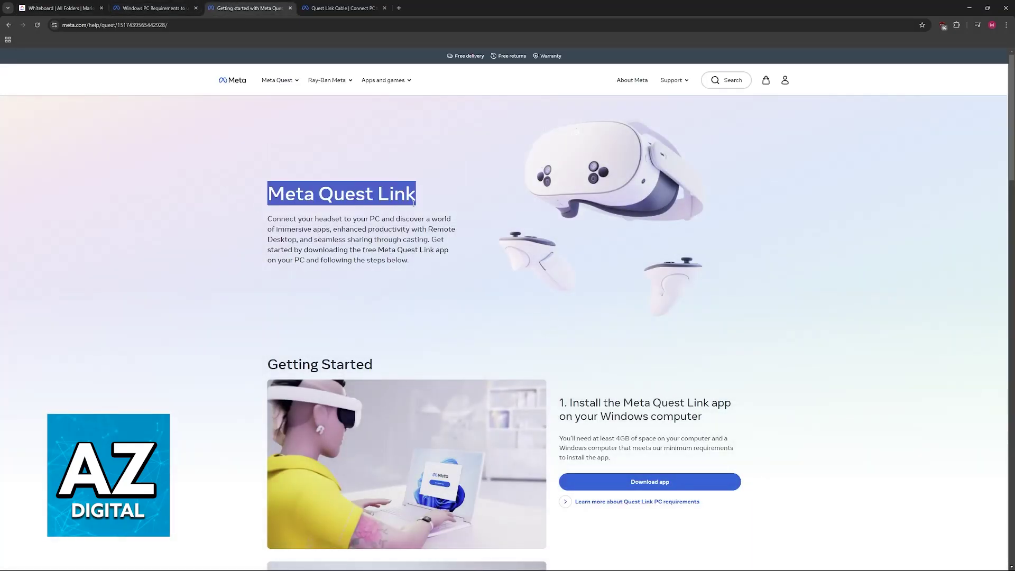
scroll(478, 235, down, 2)
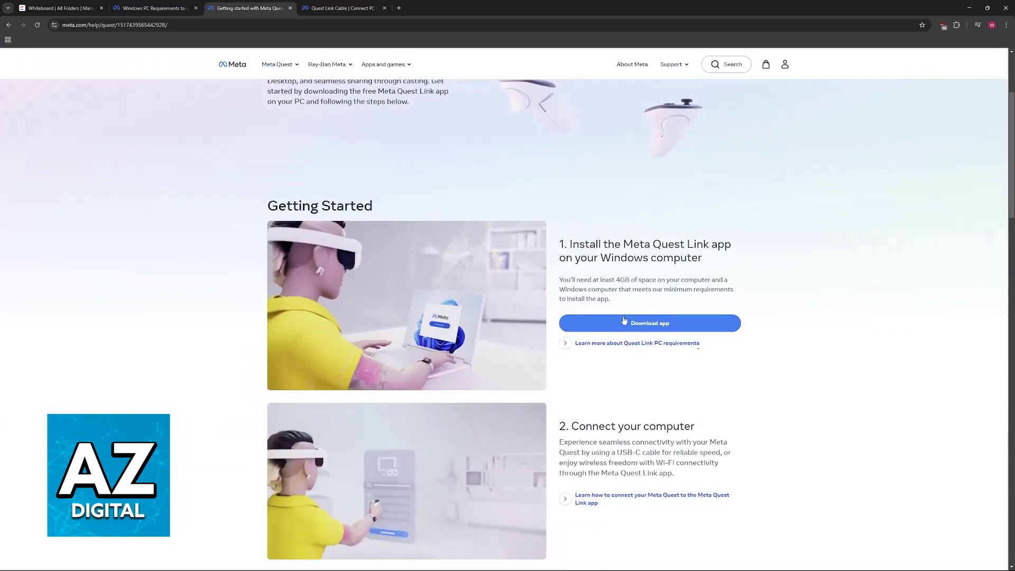
scroll(650, 322, down, 3)
scroll(646, 321, down, 2)
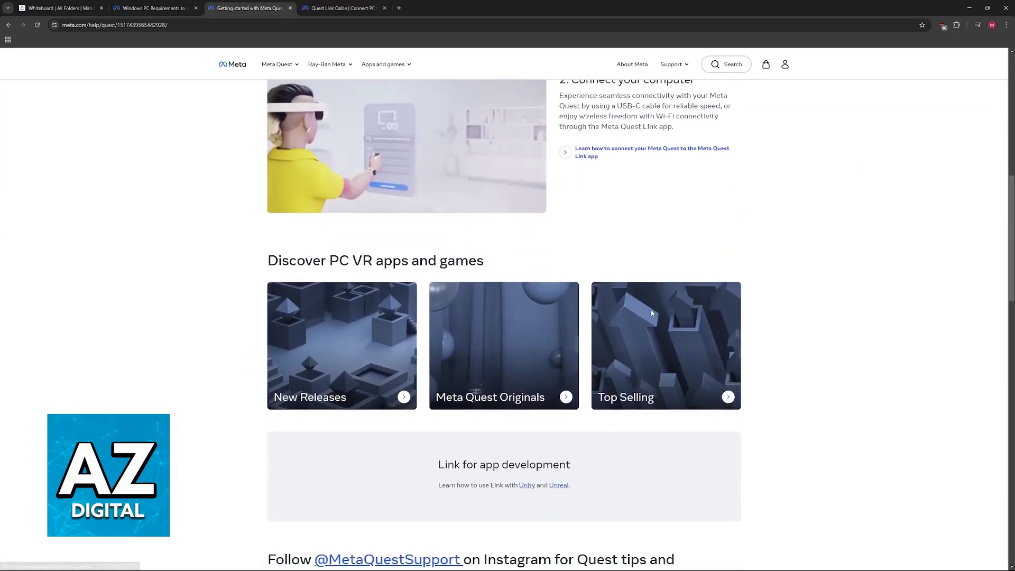
scroll(636, 321, down, 4)
scroll(664, 369, down, 2)
scroll(727, 369, down, 2)
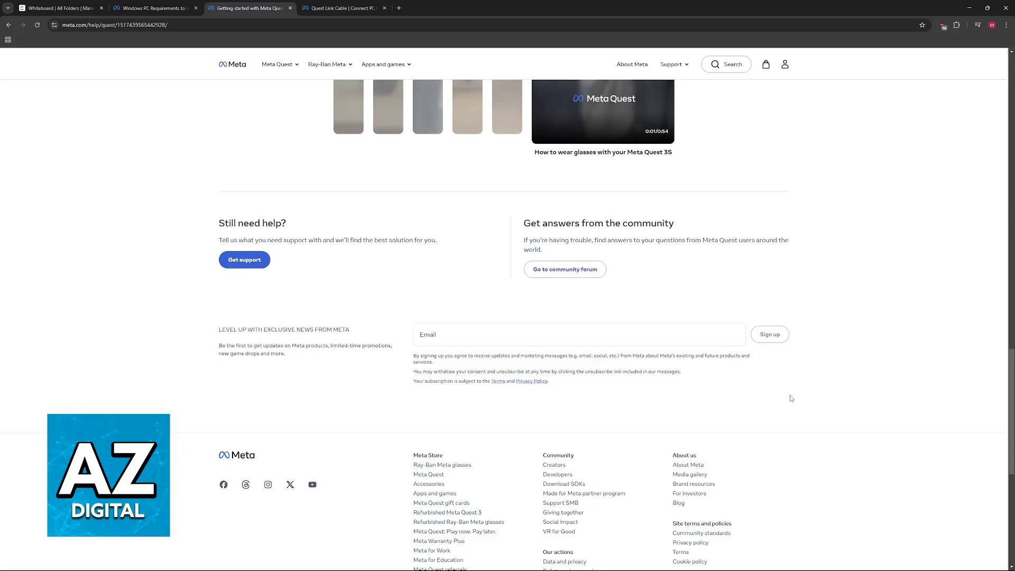
key(Home)
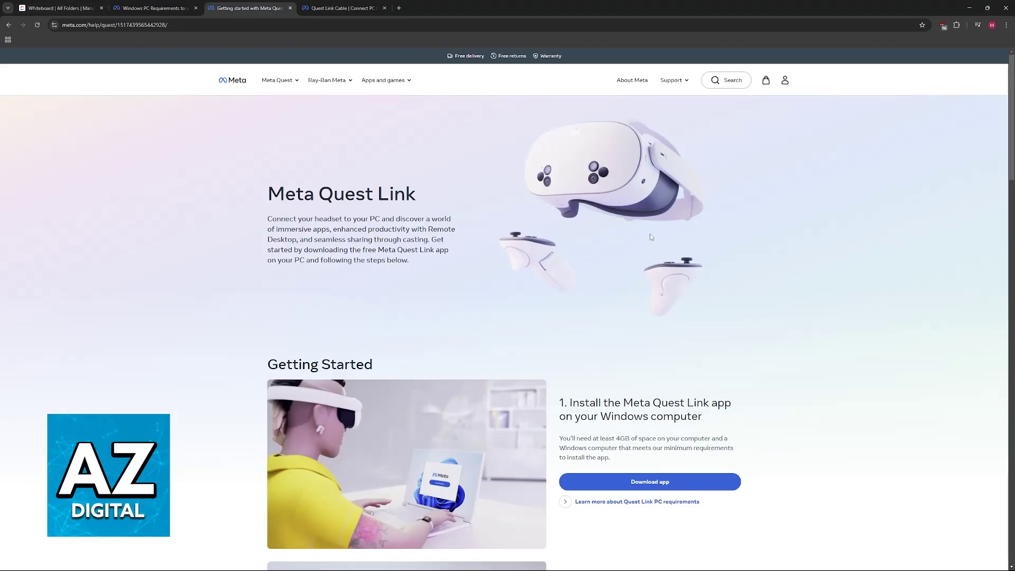
key(ctrl+Tab)
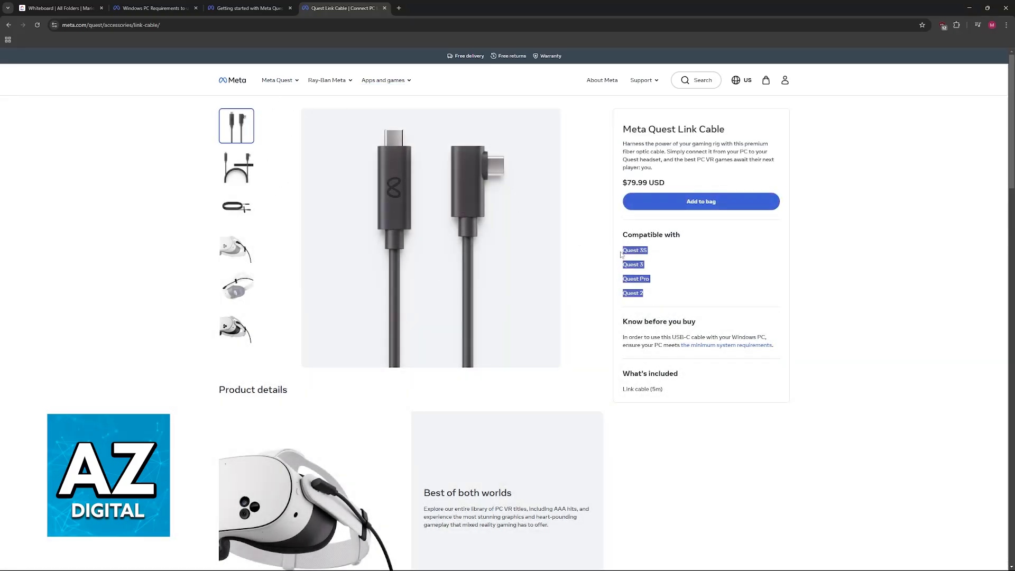
Step: Highlight the cable's compatible headsets and $79.99 USD price, then return to the whiteboard
drag(648, 297, 640, 301)
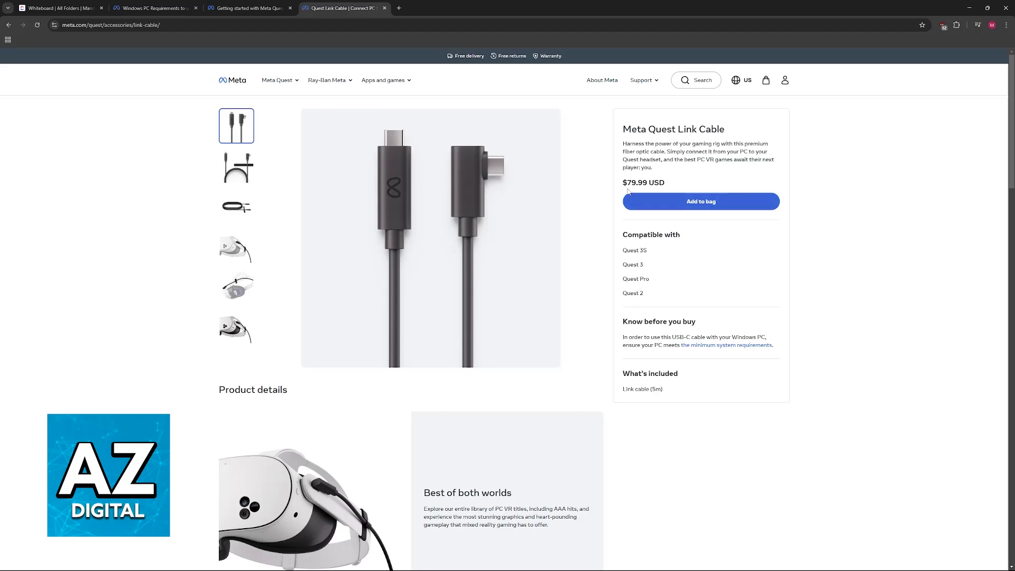
drag(622, 182, 666, 183)
click(672, 187)
key(ctrl+1)
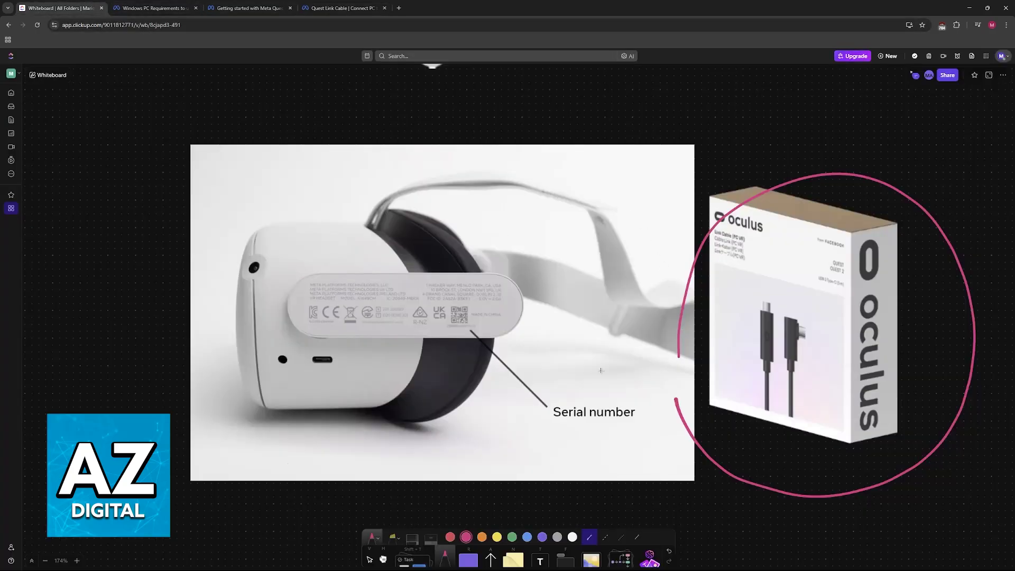
Step: Outline the headset's USB-C port and the Oculus box's left cable connector in pink
mouse_move(305, 373)
mouse_down()
mouse_move(330, 372)
mouse_move(305, 352)
mouse_up()
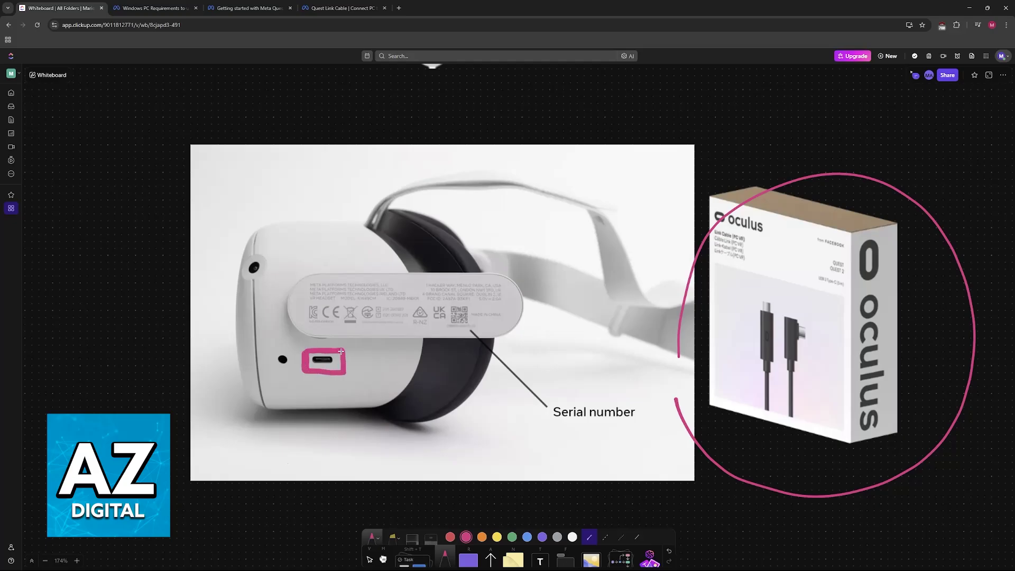
drag(340, 353, 306, 369)
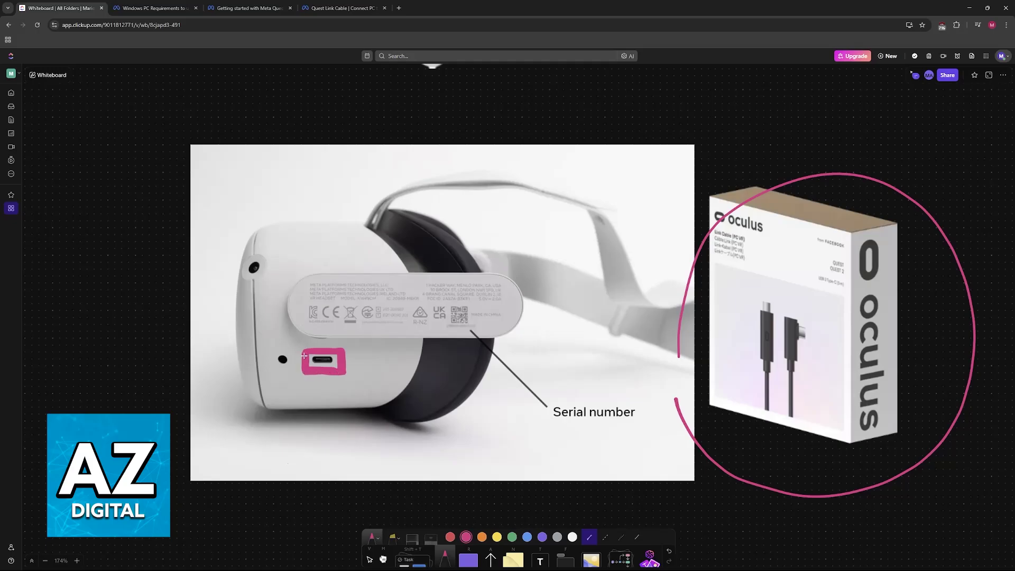
drag(754, 362, 754, 290)
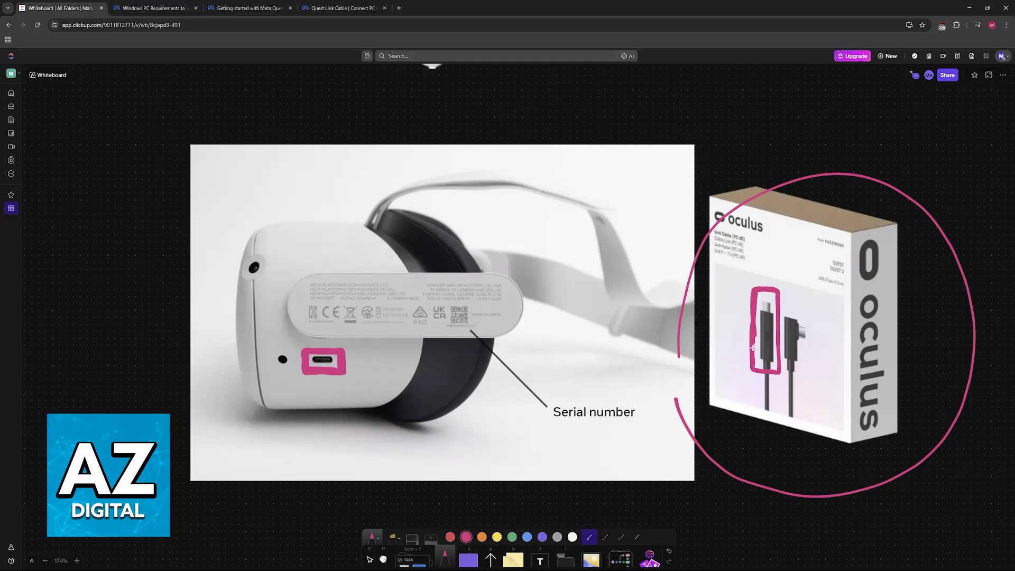
scroll(704, 352, down, 5)
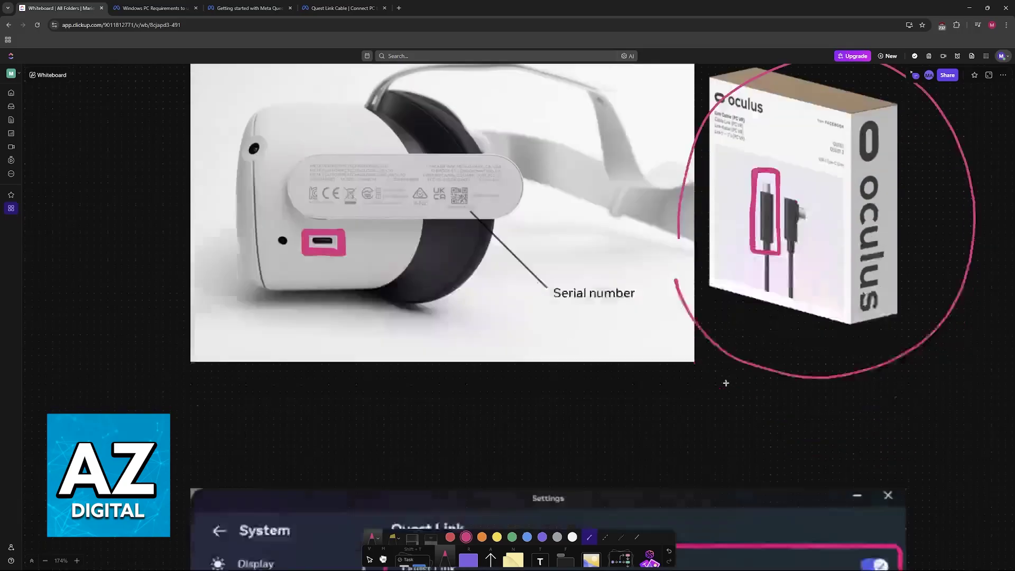
scroll(704, 353, down, 1)
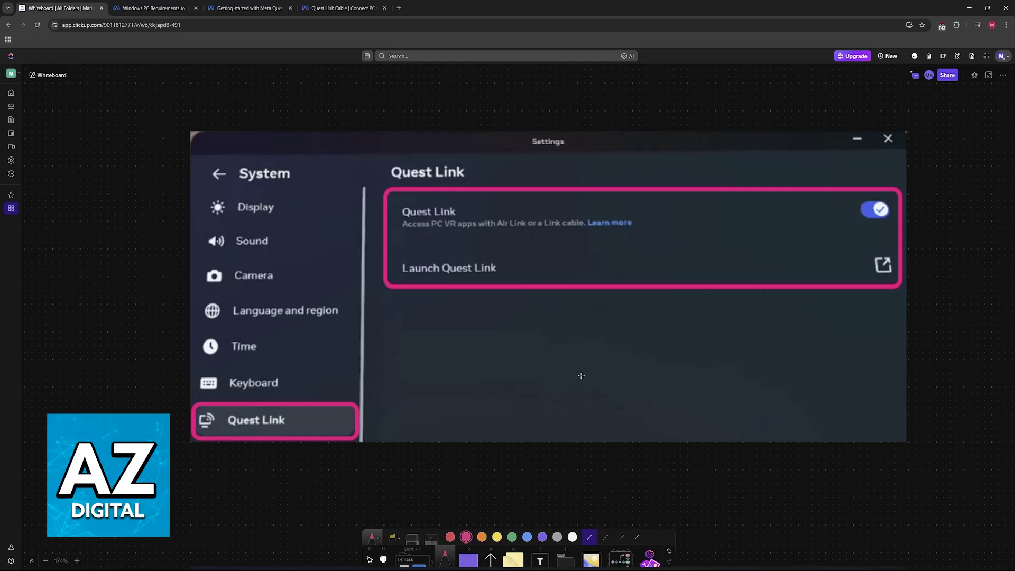
Step: In fullscreen, add pink arrows and a circle marking the Quest Link item, toggle and launch icon
key(F11)
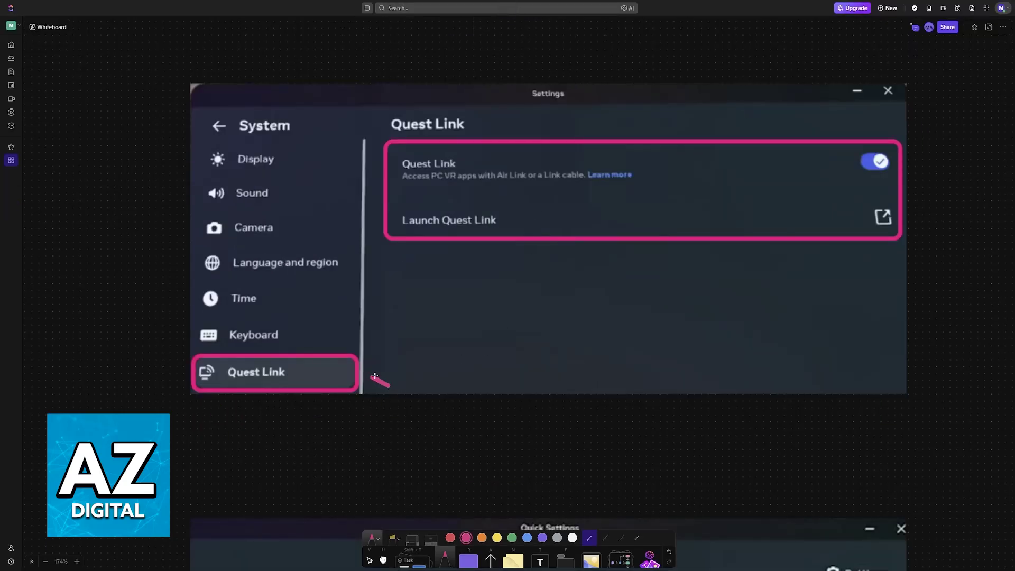
drag(375, 376, 440, 363)
mouse_move(859, 171)
mouse_down()
mouse_move(877, 179)
mouse_move(857, 151)
mouse_up()
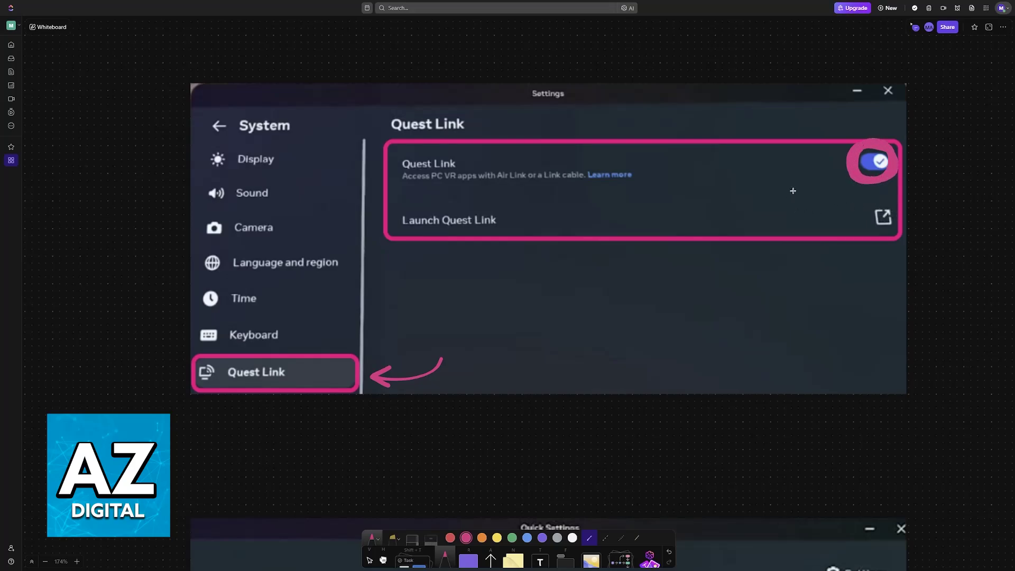
mouse_move(830, 149)
mouse_down()
mouse_move(865, 214)
mouse_move(855, 222)
mouse_move(876, 208)
mouse_up()
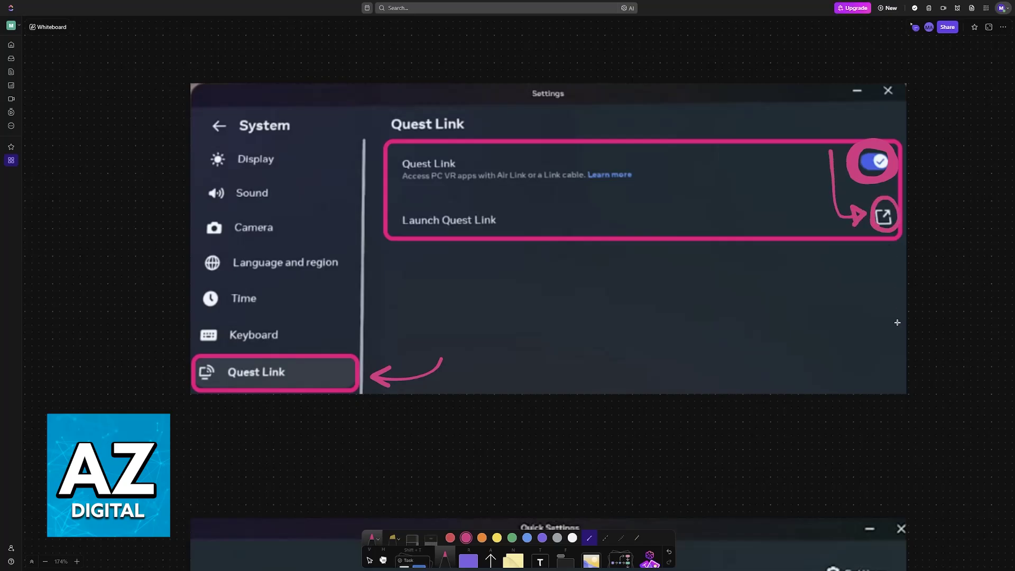
scroll(896, 322, down, 5)
scroll(793, 318, down, 1)
mouse_move(698, 307)
mouse_down()
mouse_move(675, 228)
mouse_move(690, 228)
mouse_up()
Step: Draw bold pink brackets along the Quest Link tile's left and right edges, retracing the right one
drag(878, 300, 876, 226)
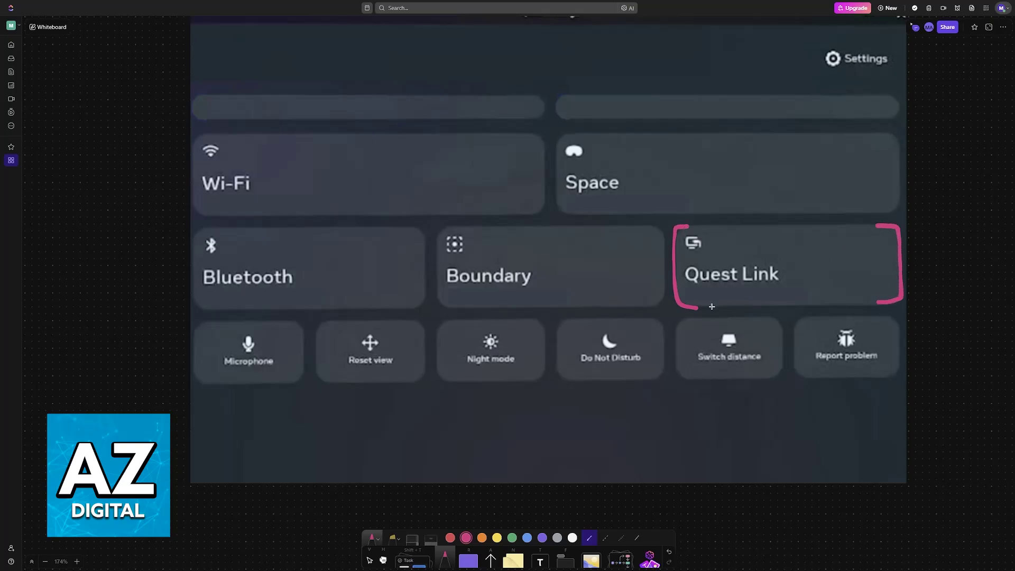
drag(711, 306, 704, 224)
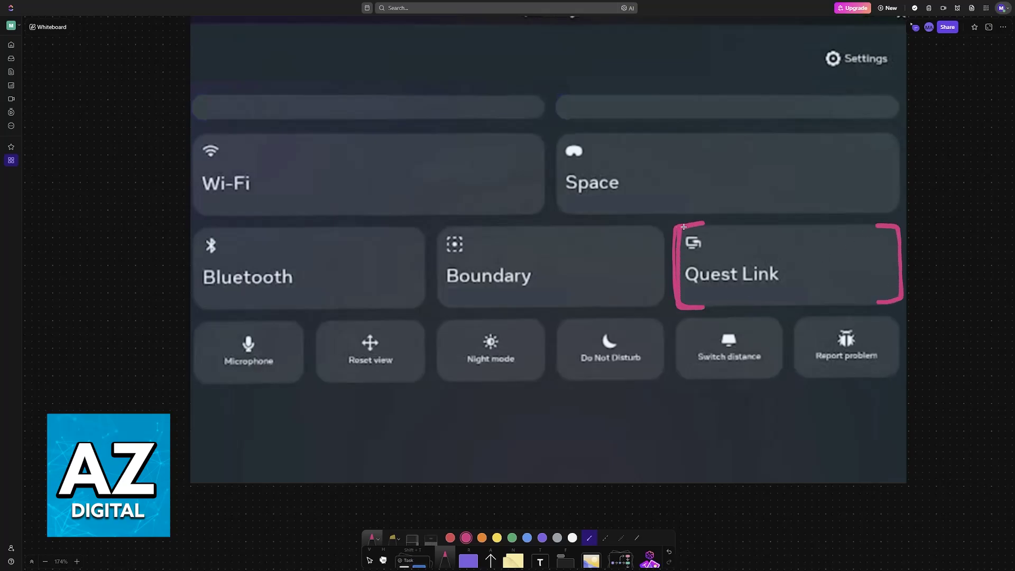
drag(882, 300, 877, 228)
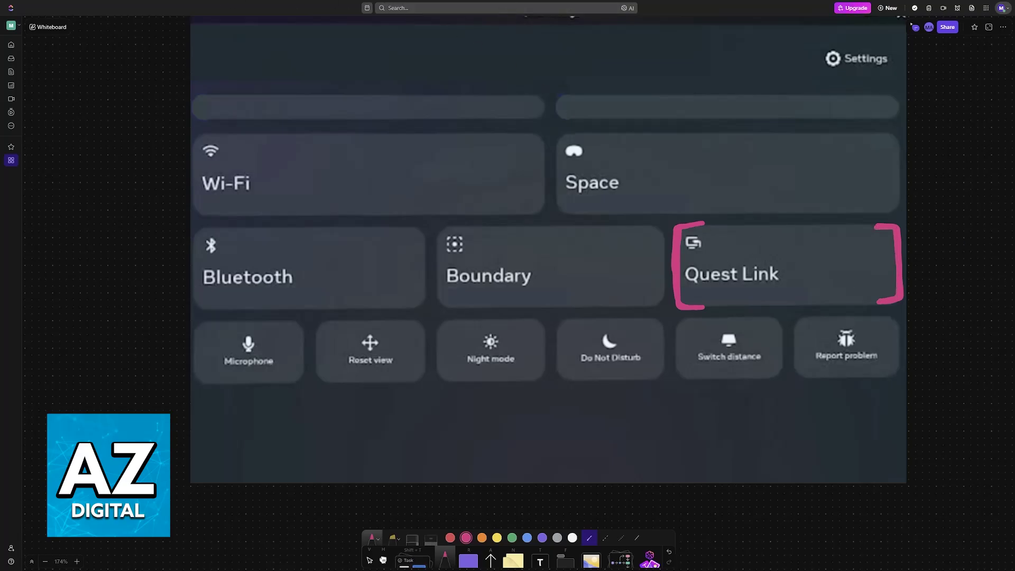
ctrl+scroll(518, 378, down, 3)
scroll(517, 378, down, 5)
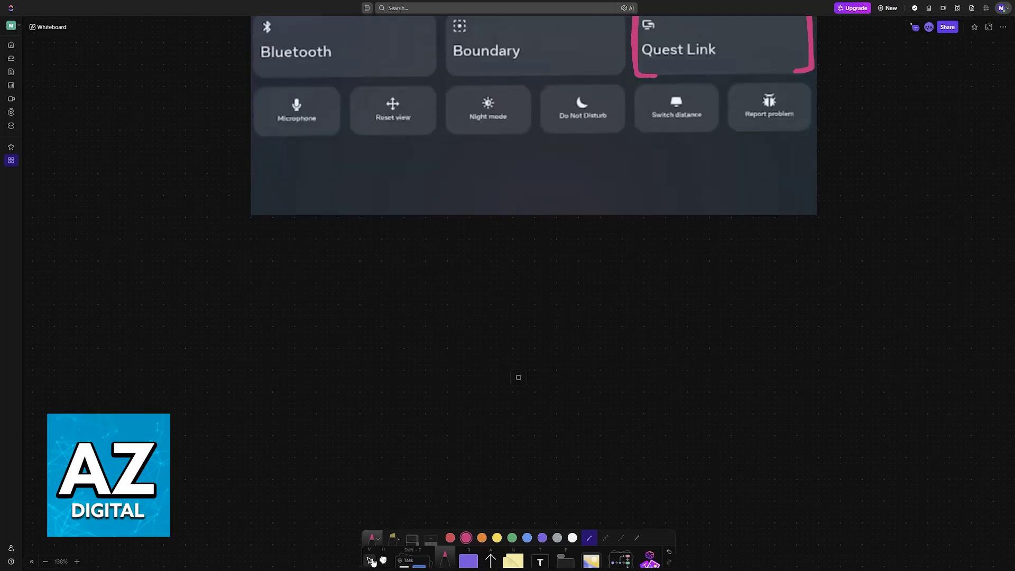
scroll(554, 318, down, 5)
ctrl+scroll(627, 238, down, 3)
scroll(634, 357, up, 4)
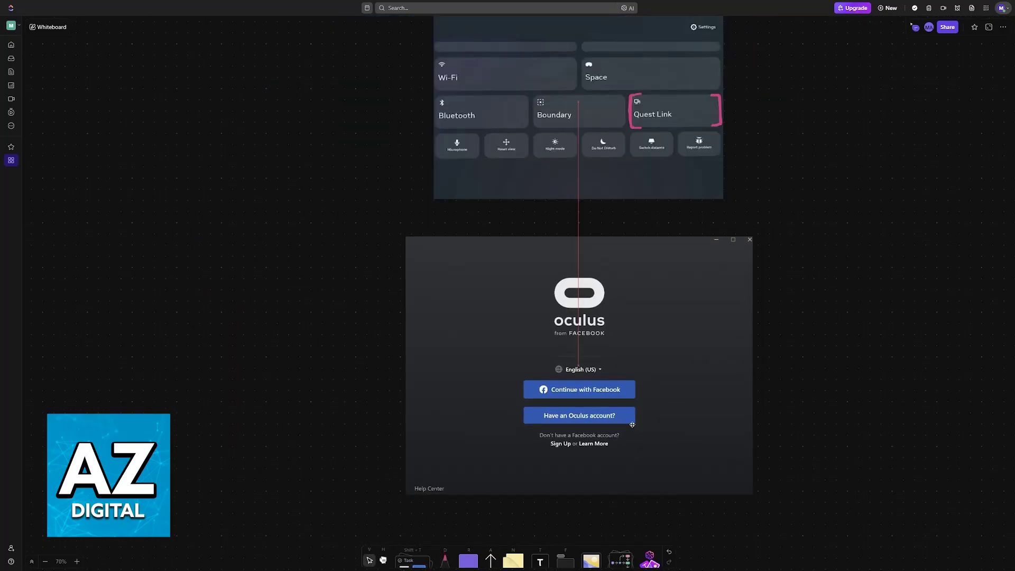
ctrl+scroll(793, 456, up, 3)
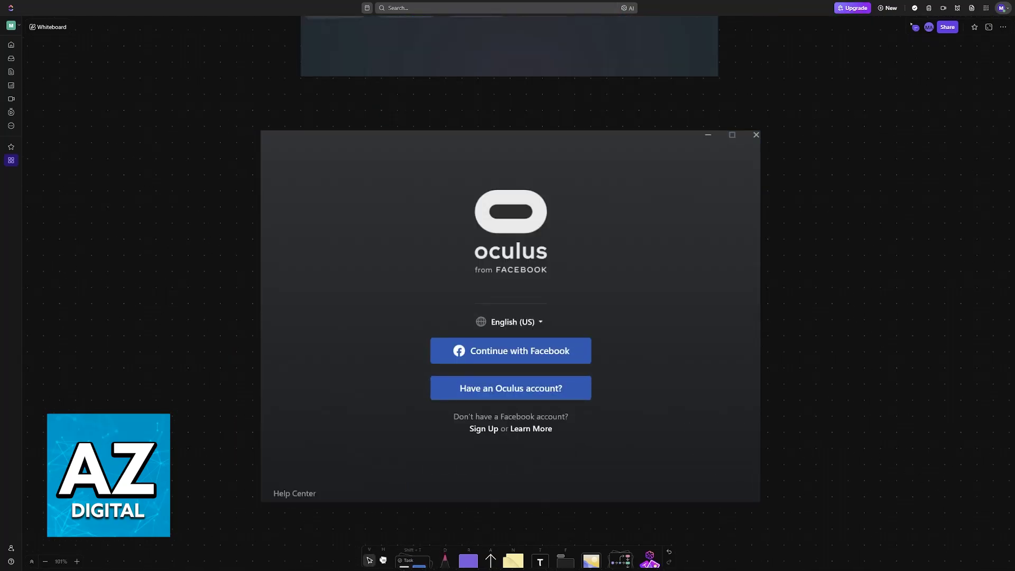
scroll(476, 340, down, 2)
scroll(394, 368, down, 3)
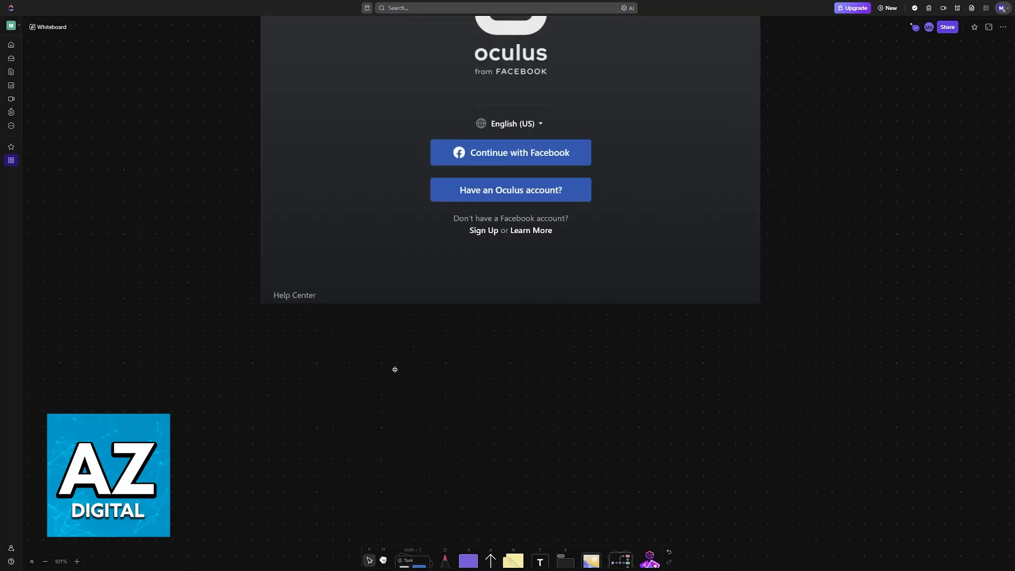
Step: Paste the Quest 3 devices screenshot under the login image and enlarge it to the same width
key(ctrl+v)
drag(378, 219, 414, 229)
mouse_move(509, 290)
mouse_down()
mouse_move(756, 438)
mouse_move(749, 461)
mouse_up()
Step: With the pen, cross out 'Active' and circle the green check mark on the Quest 3 screenshot
key(d)
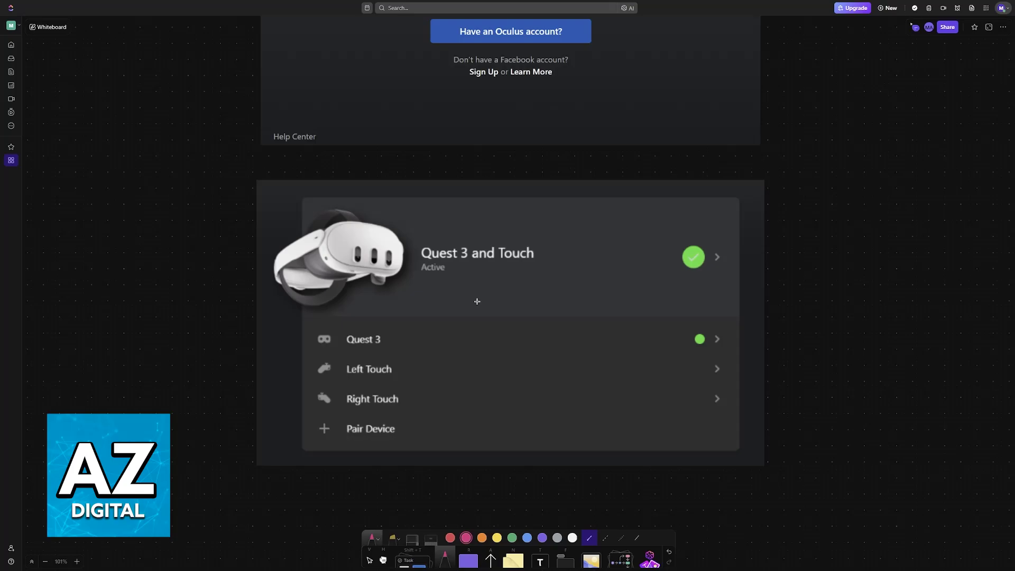
mouse_move(421, 267)
mouse_down()
mouse_move(466, 267)
mouse_move(476, 299)
mouse_move(507, 302)
mouse_up()
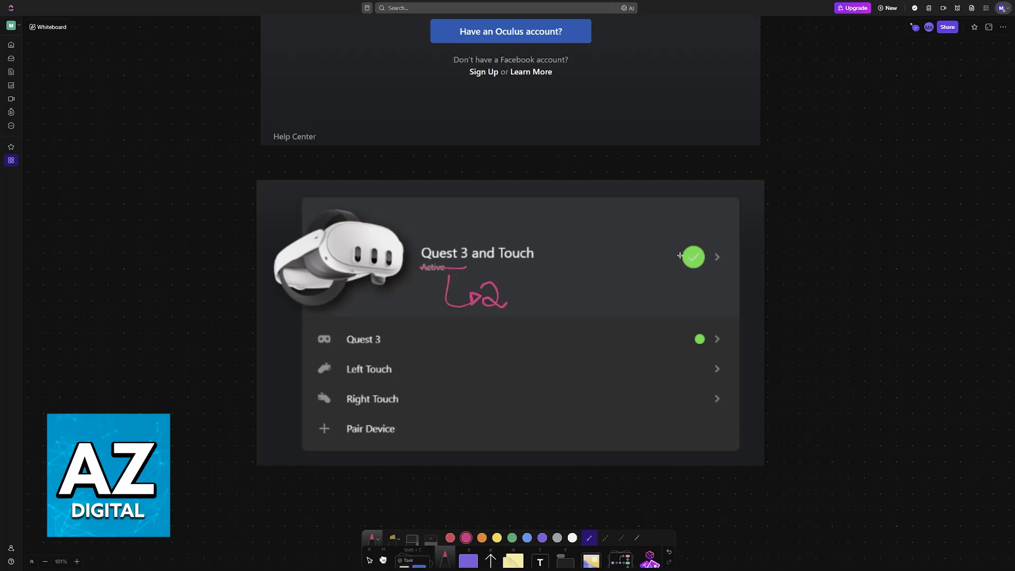
mouse_move(677, 264)
mouse_down()
mouse_move(682, 256)
mouse_move(690, 273)
mouse_up()
scroll(867, 331, up, 8)
scroll(867, 330, up, 8)
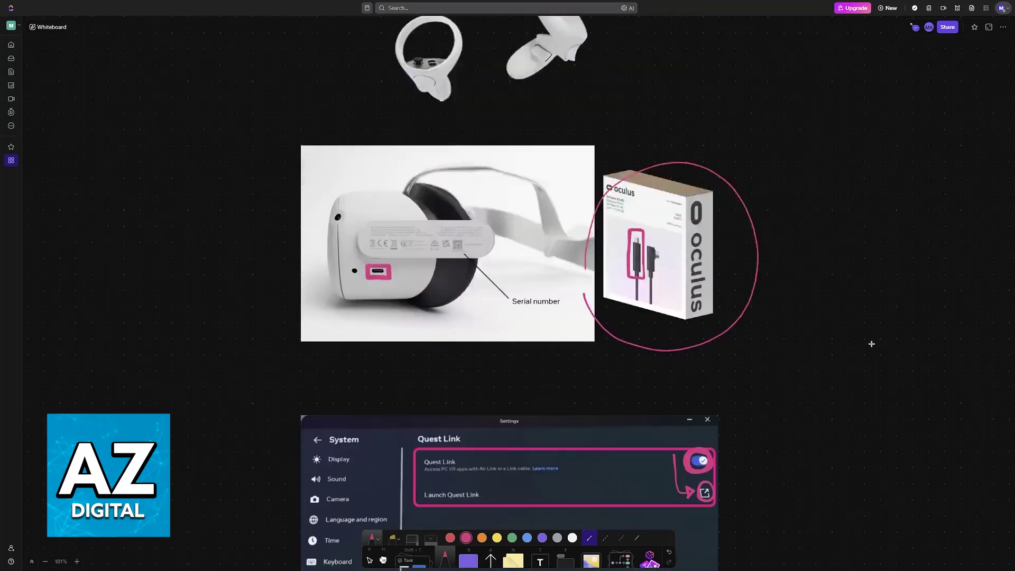
scroll(873, 347, up, 6)
scroll(599, 343, up, 1)
scroll(599, 343, up, 2)
scroll(544, 319, up, 2)
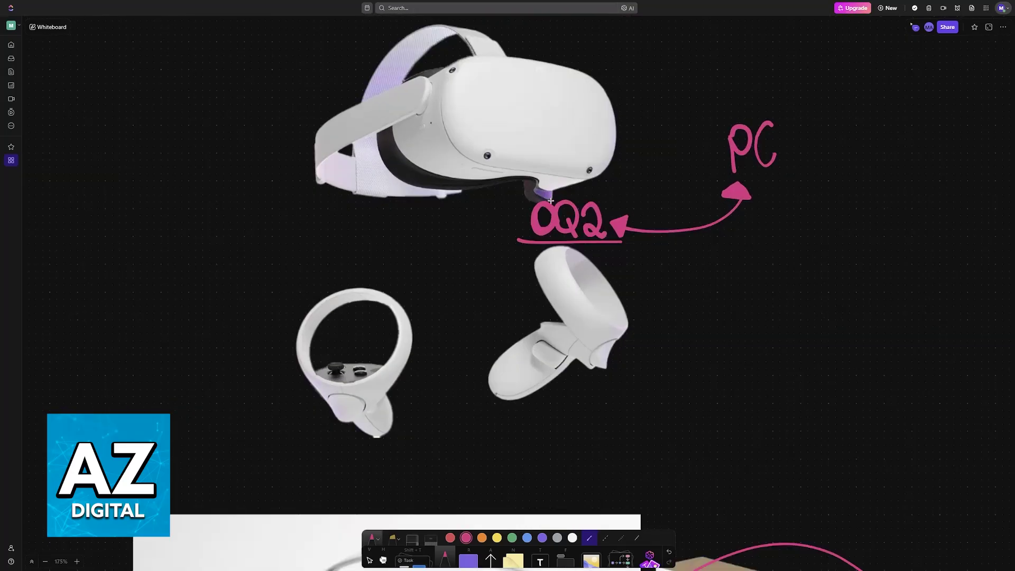
scroll(504, 311, up, 2)
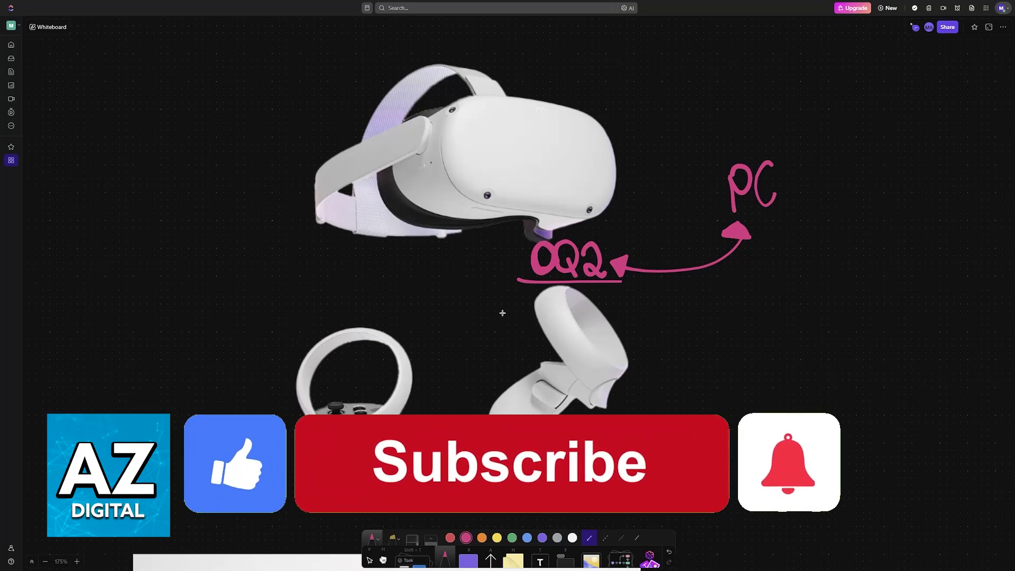